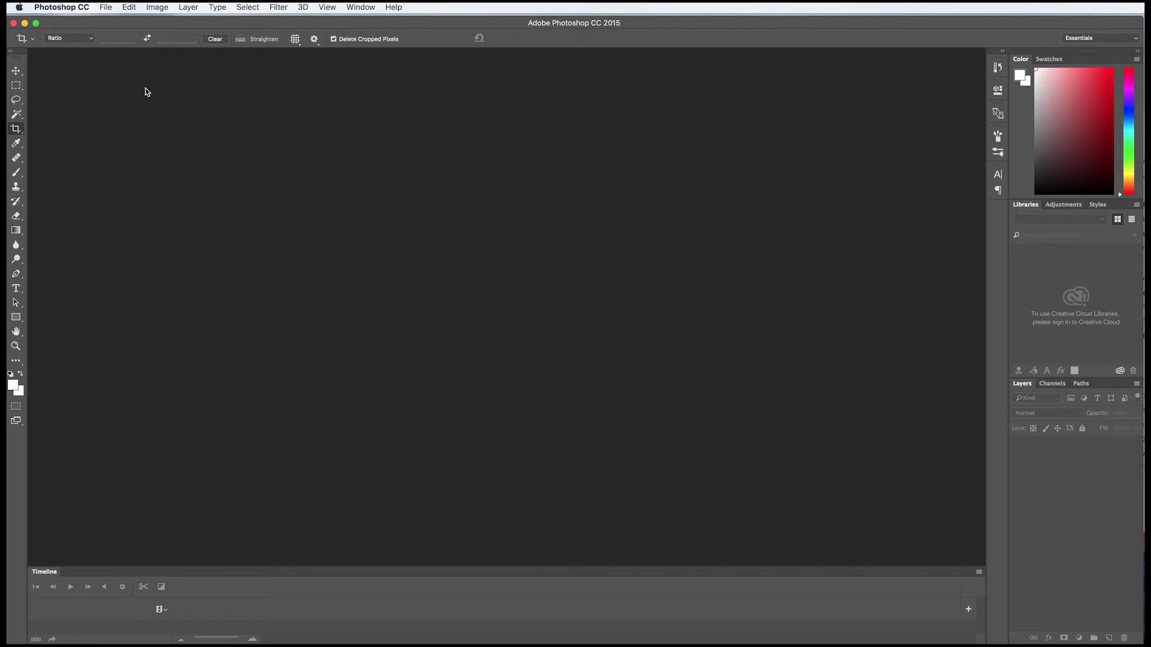
- Open the drone.jpeg photo from the File > Open dialog
click(106, 8)
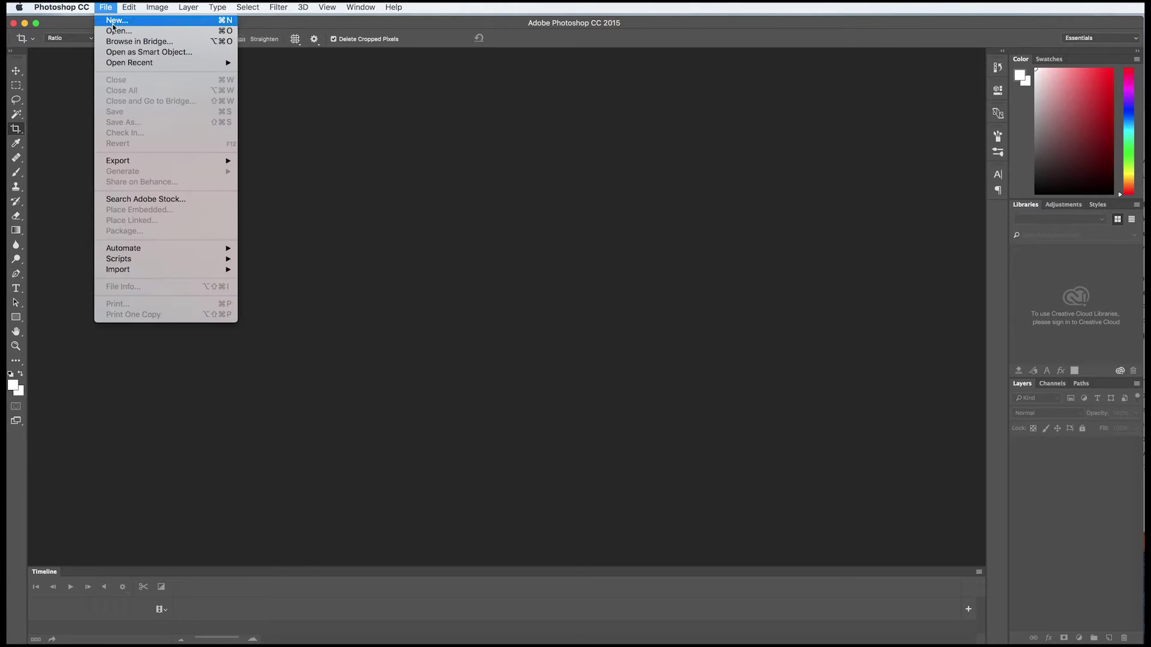
click(119, 31)
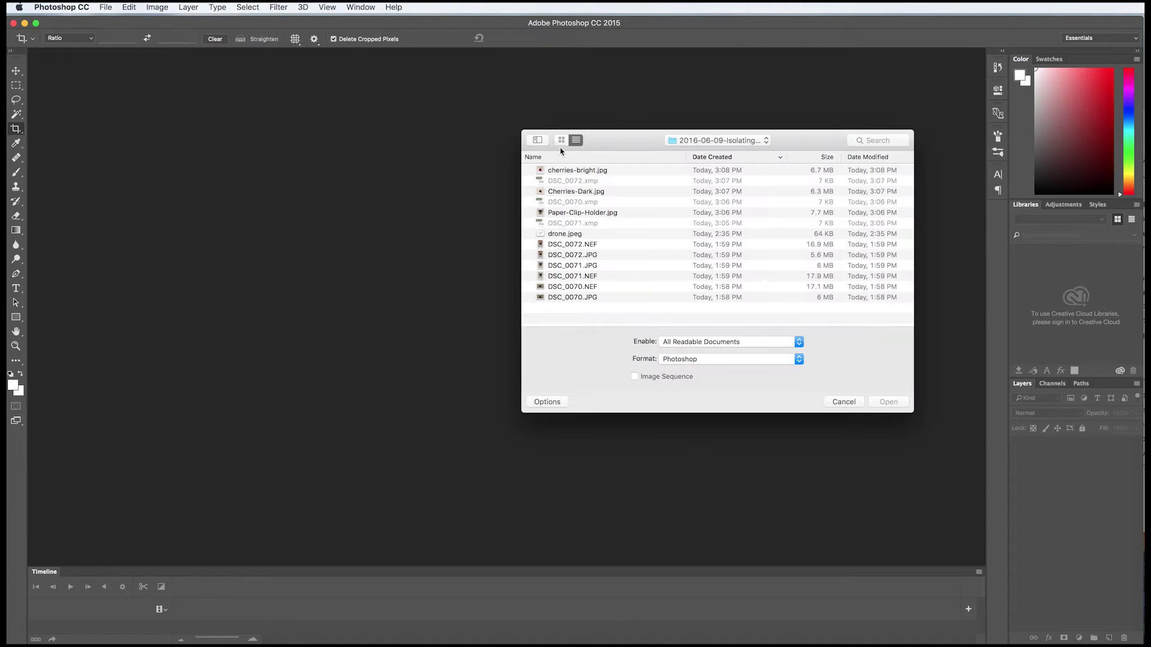
click(573, 235)
click(889, 402)
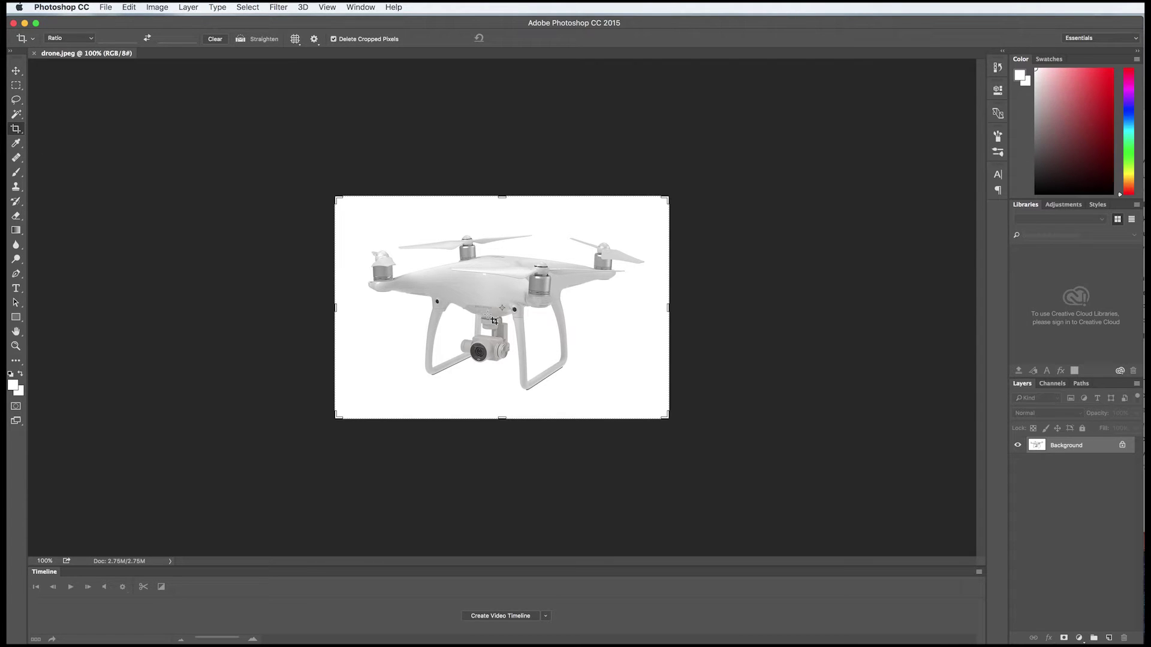
- With the Move tool, duplicate the Background layer and add an empty Layer 1
click(16, 72)
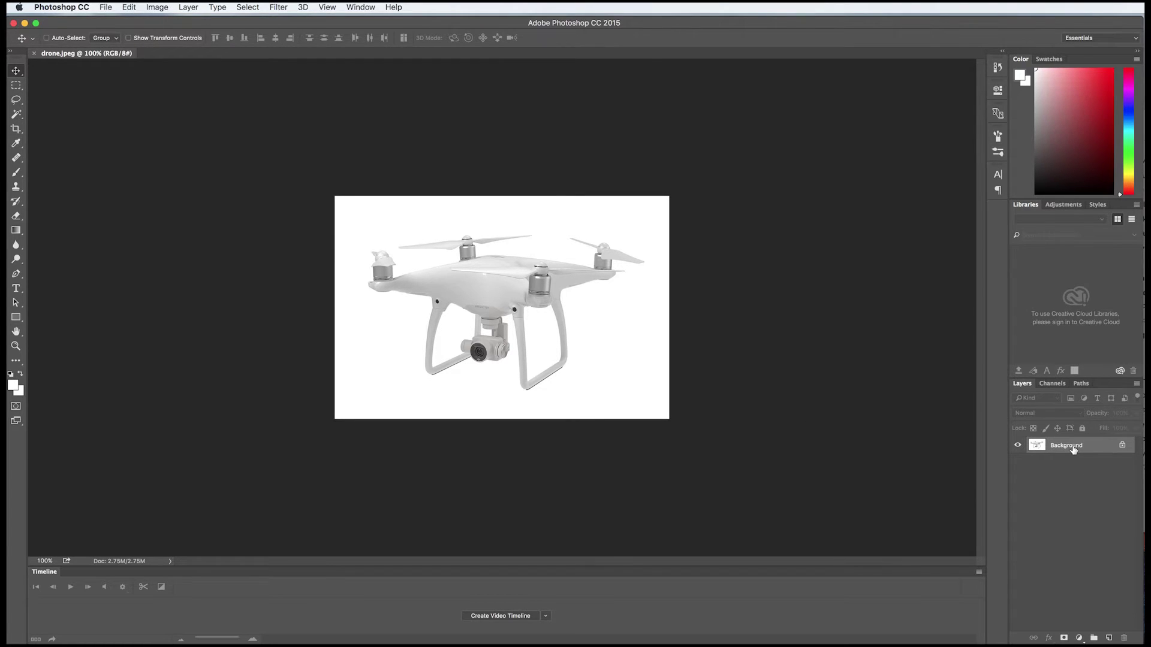
drag(1073, 449, 1111, 638)
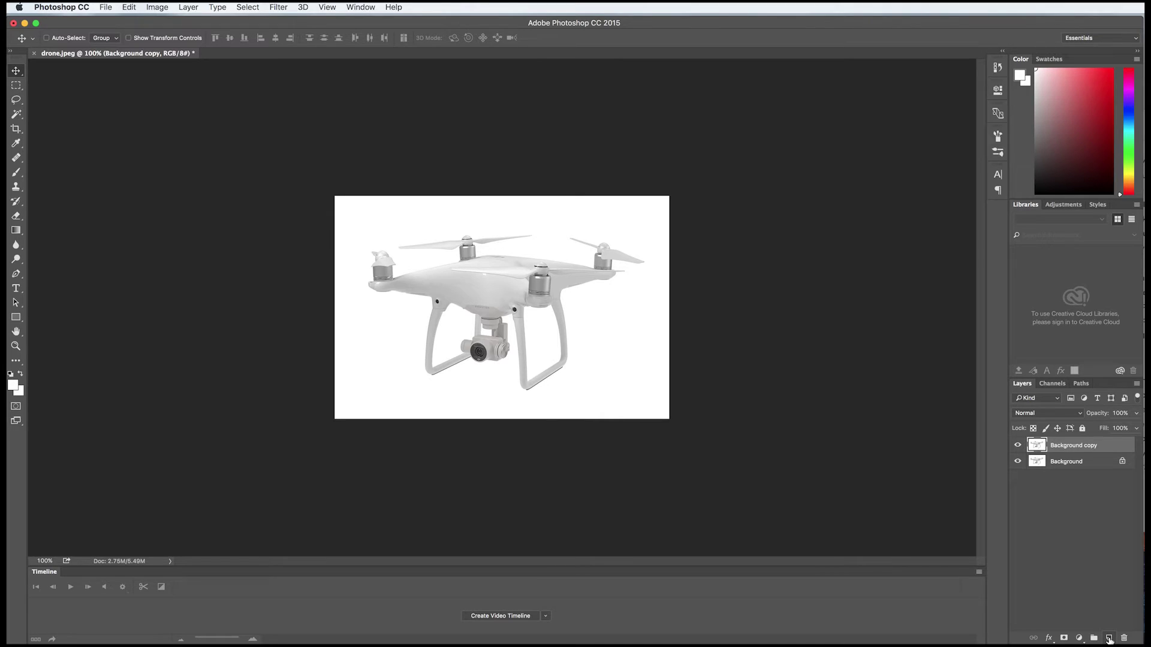
click(1109, 638)
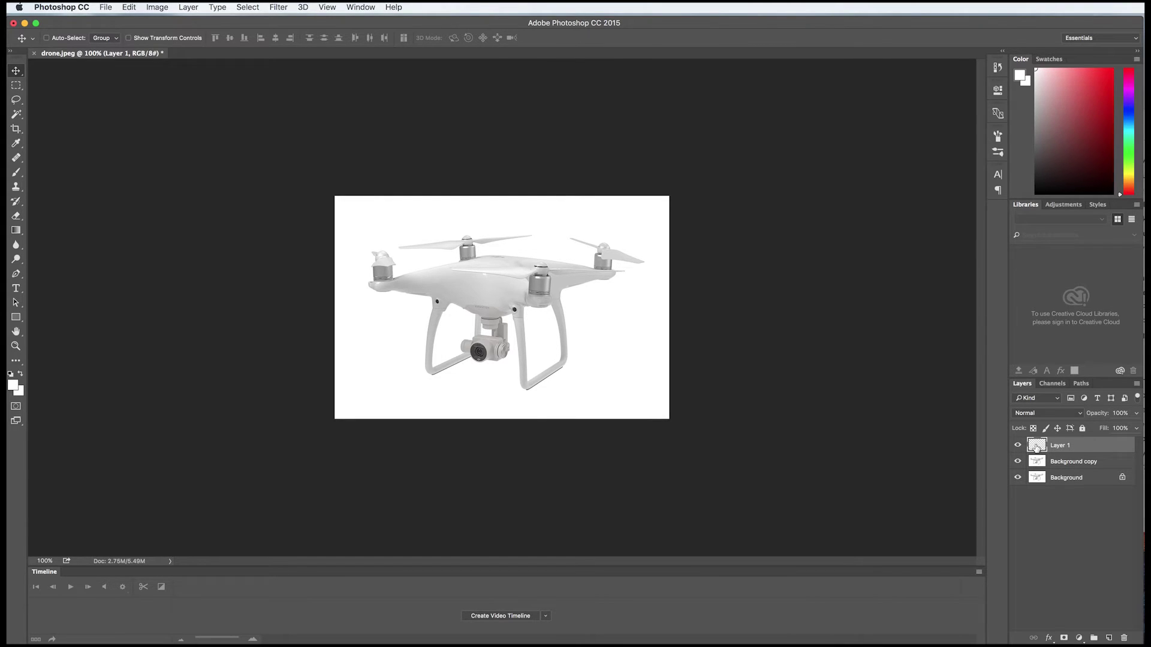
- Unlock Background into Layer 0 above Layer 1 and delete the Background copy layer
drag(1036, 447, 1099, 474)
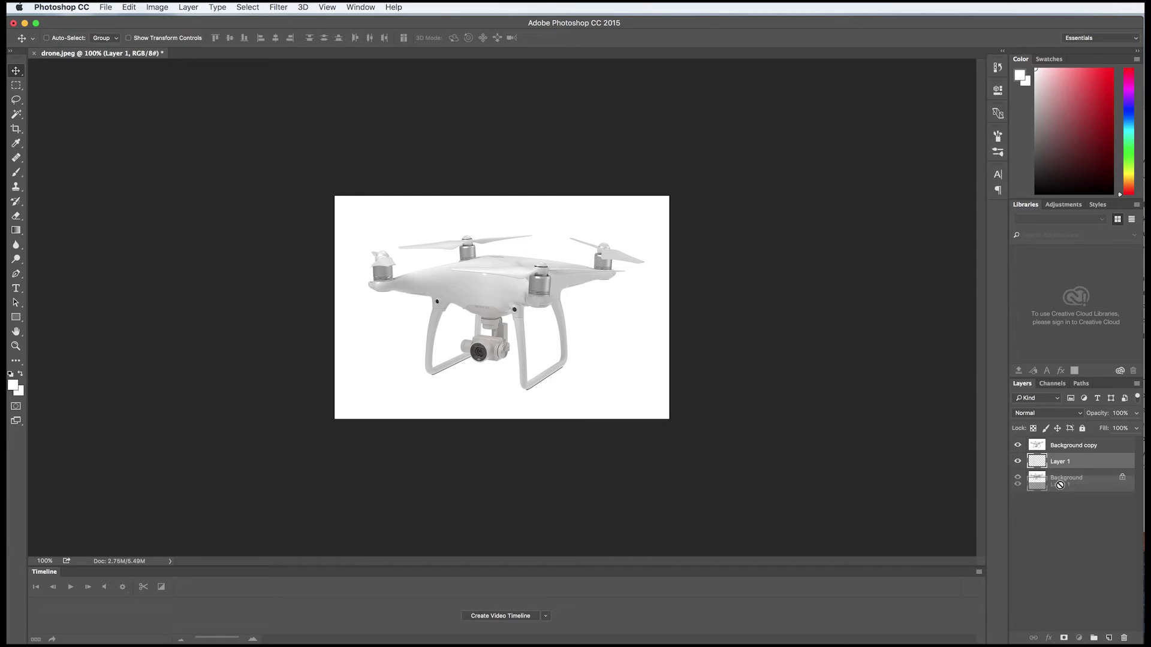
click(1123, 481)
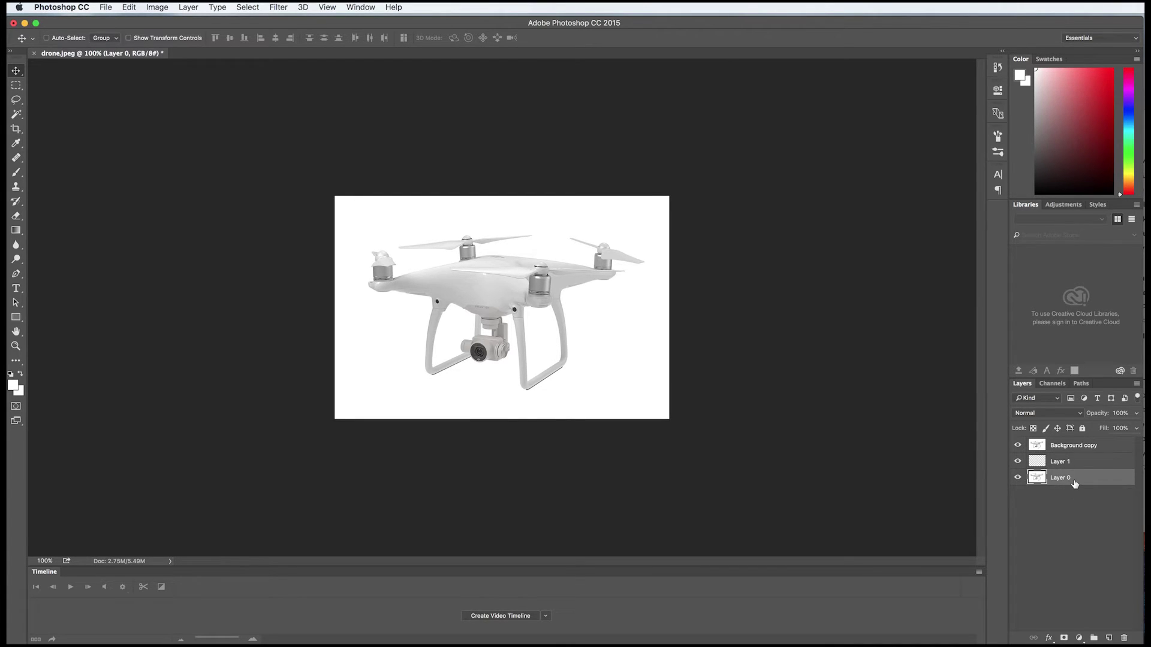
mouse_move(1074, 484)
mouse_down()
mouse_move(1068, 466)
mouse_move(1067, 482)
mouse_up()
drag(1061, 447, 1126, 640)
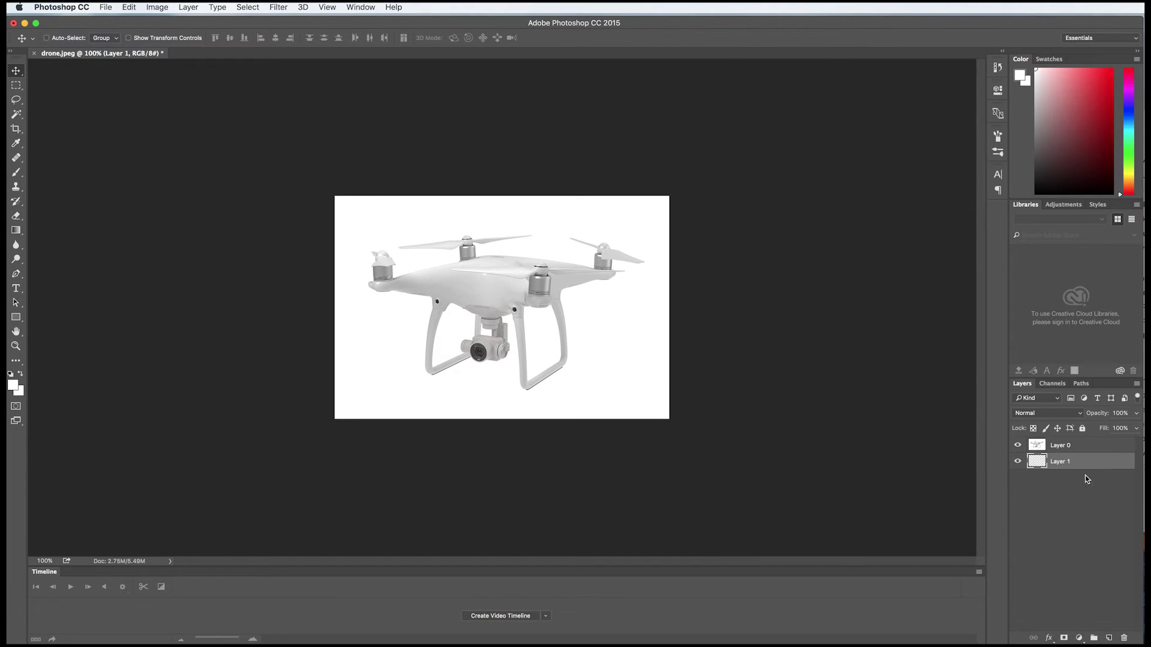
click(1018, 445)
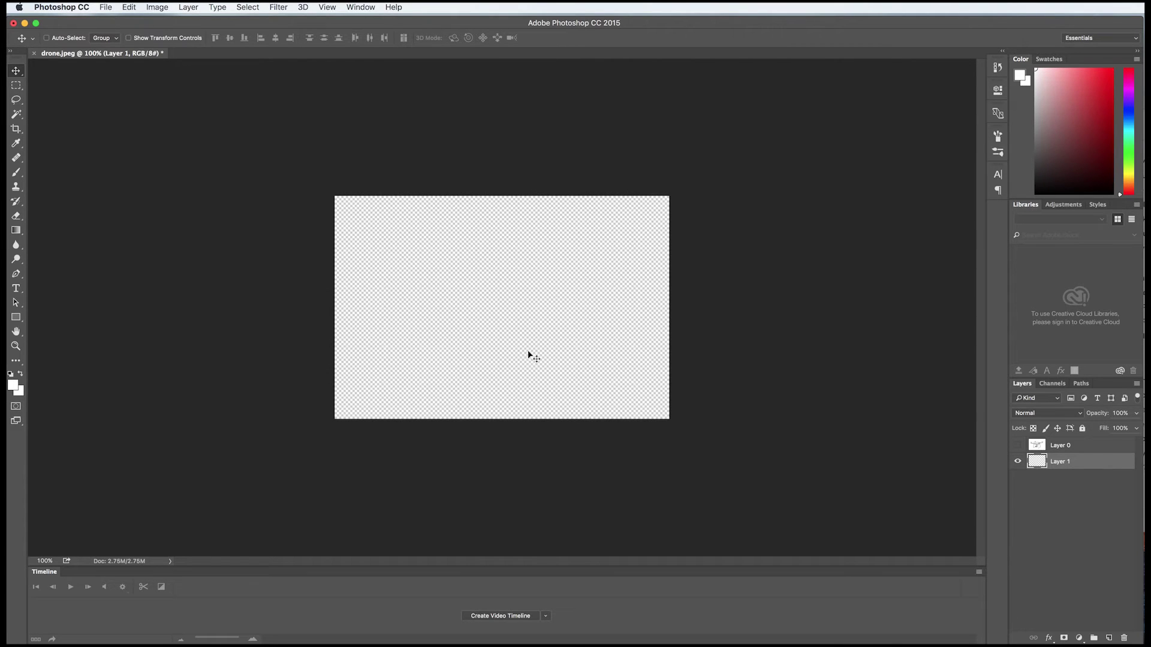
click(1018, 445)
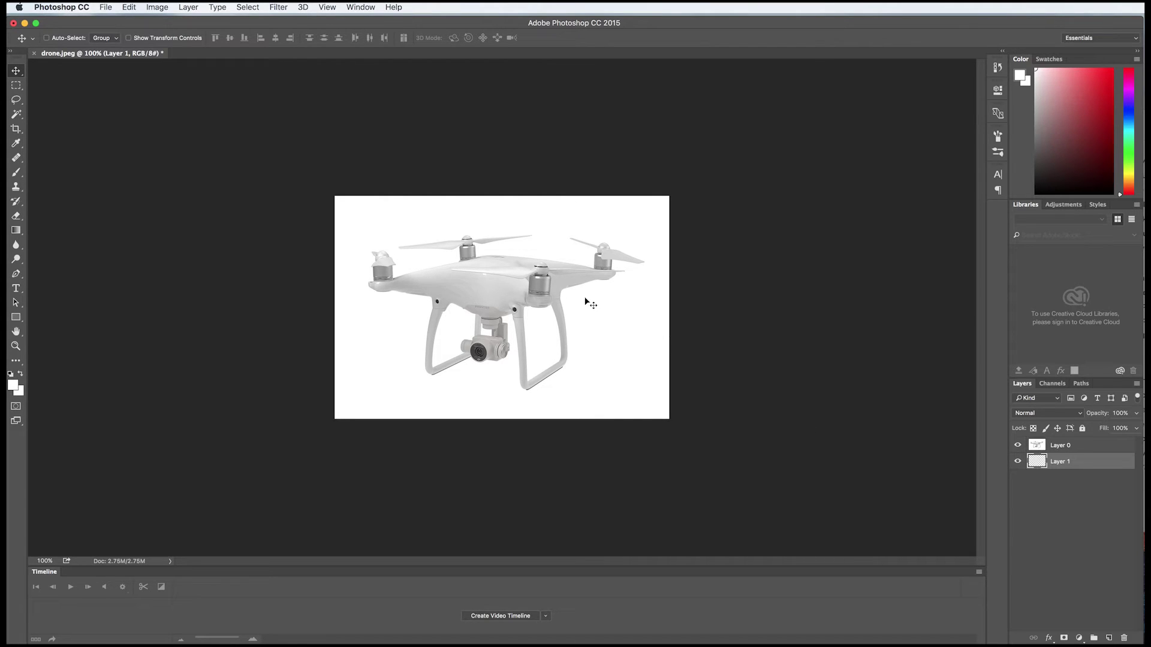
- Choose the Magic Wand with Point Sample sampling and a tolerance of 32
click(16, 115)
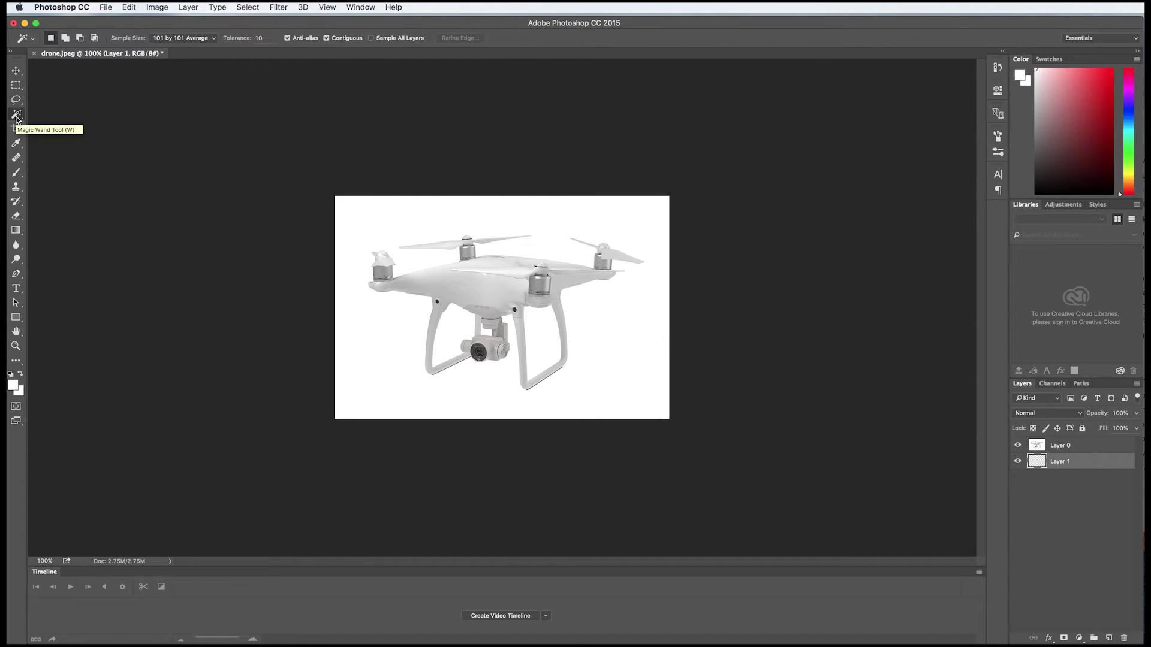
click(212, 39)
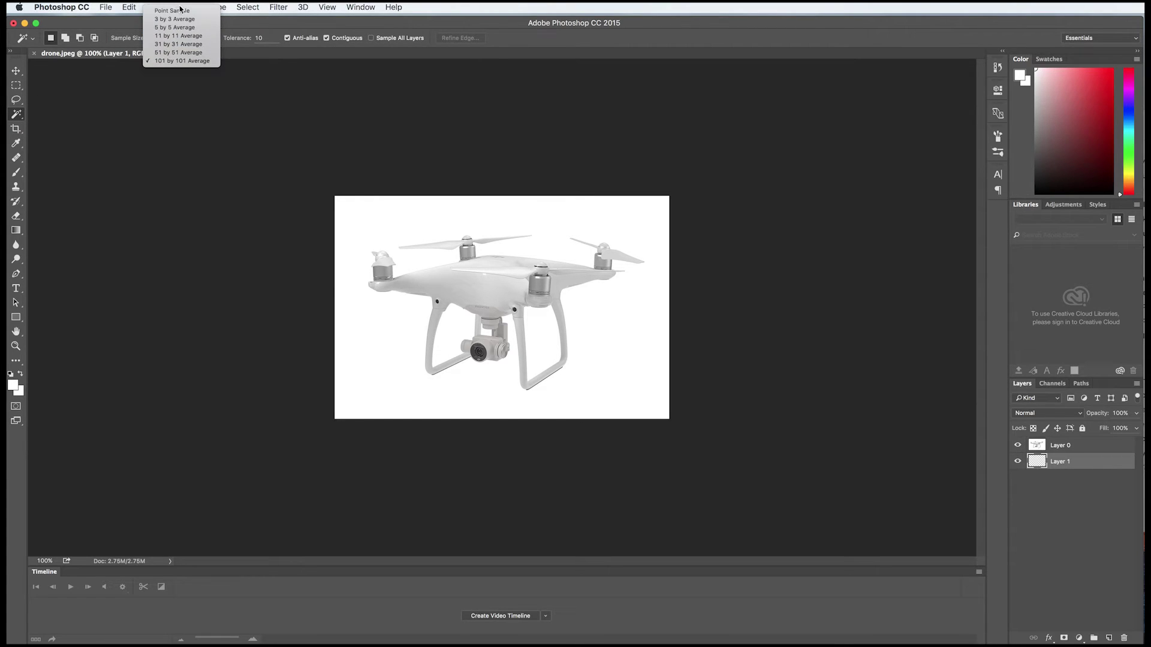
click(183, 13)
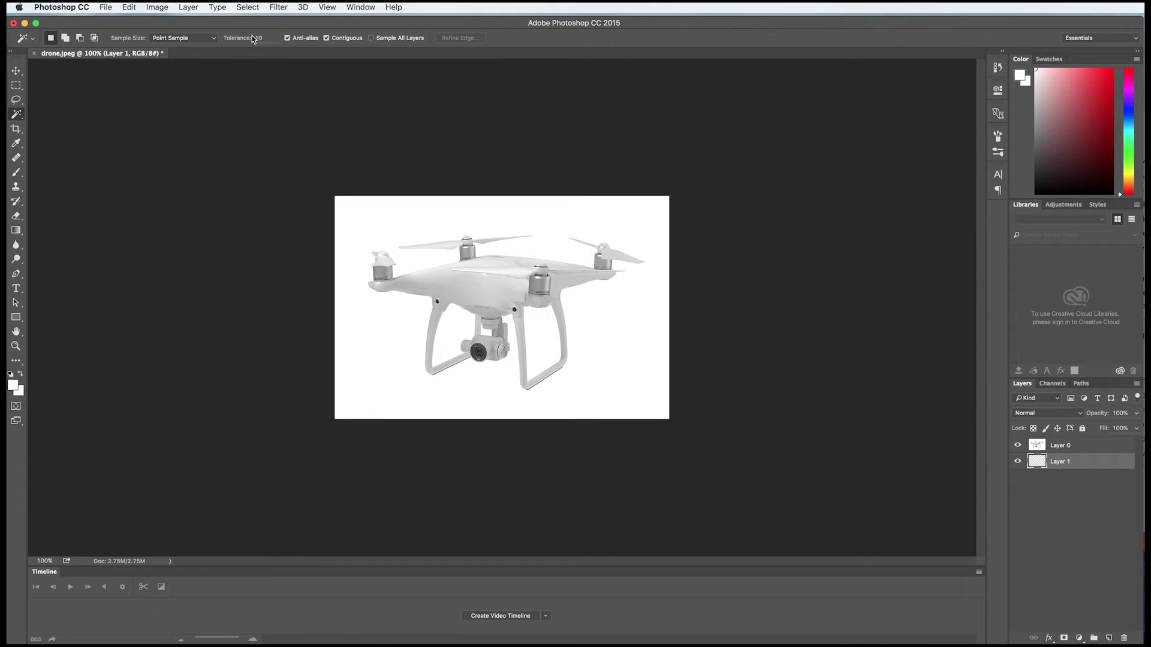
text(32)
- Test-select the white background, deselect, and make Layer 0 the active layer
click(417, 226)
key(super+d)
click(1088, 449)
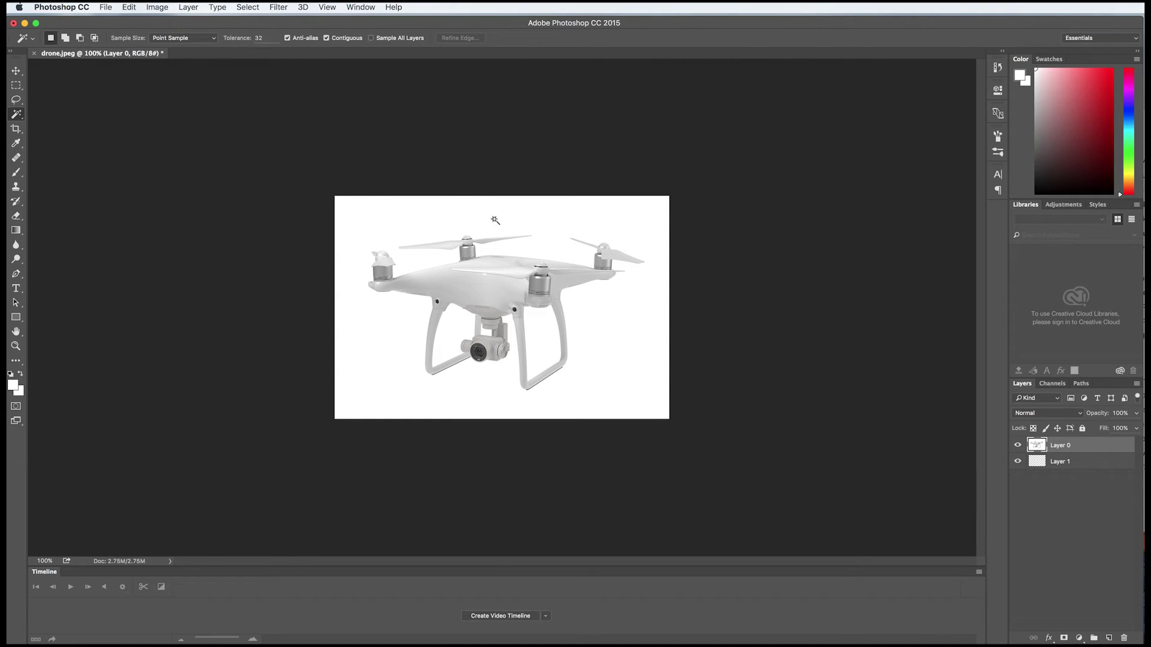
- Trial-select the white background on Layer 0, deselect, and lower the tolerance to 10
click(513, 225)
key(super+d)
text(10)
- Select and delete the white background around the drone on Layer 0
click(403, 221)
key(Delete)
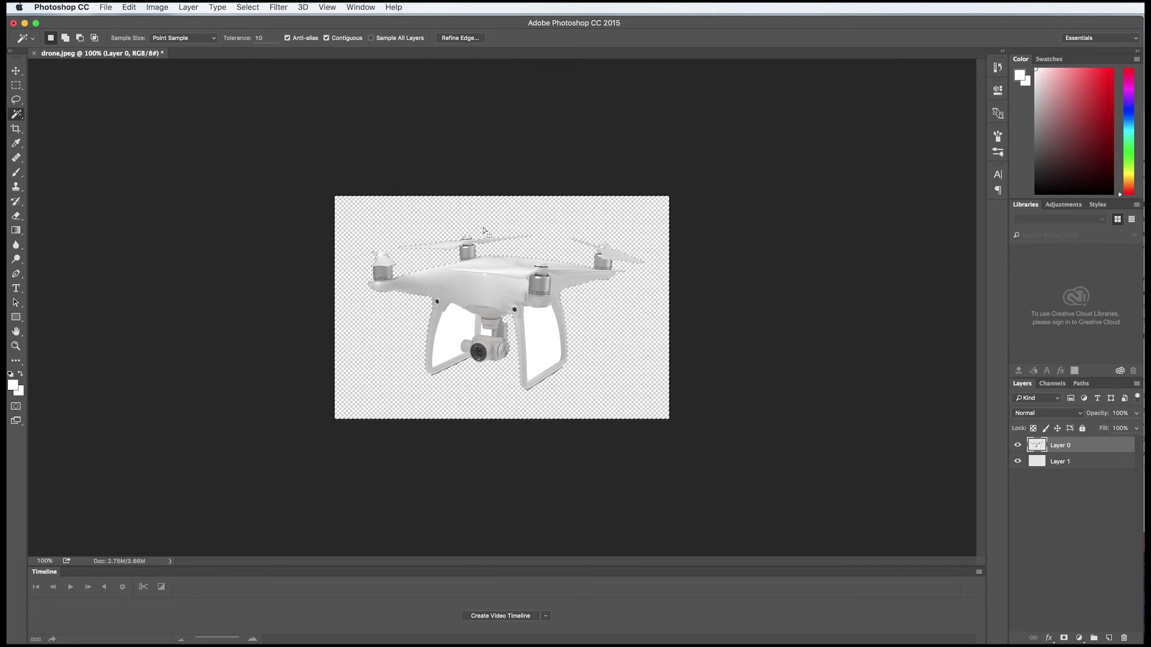
key(super+d)
- Delete the white inside both landing gears, then add Layer 2 beneath Layer 0
click(448, 334)
key(shift)
shift+click(543, 341)
key(Delete)
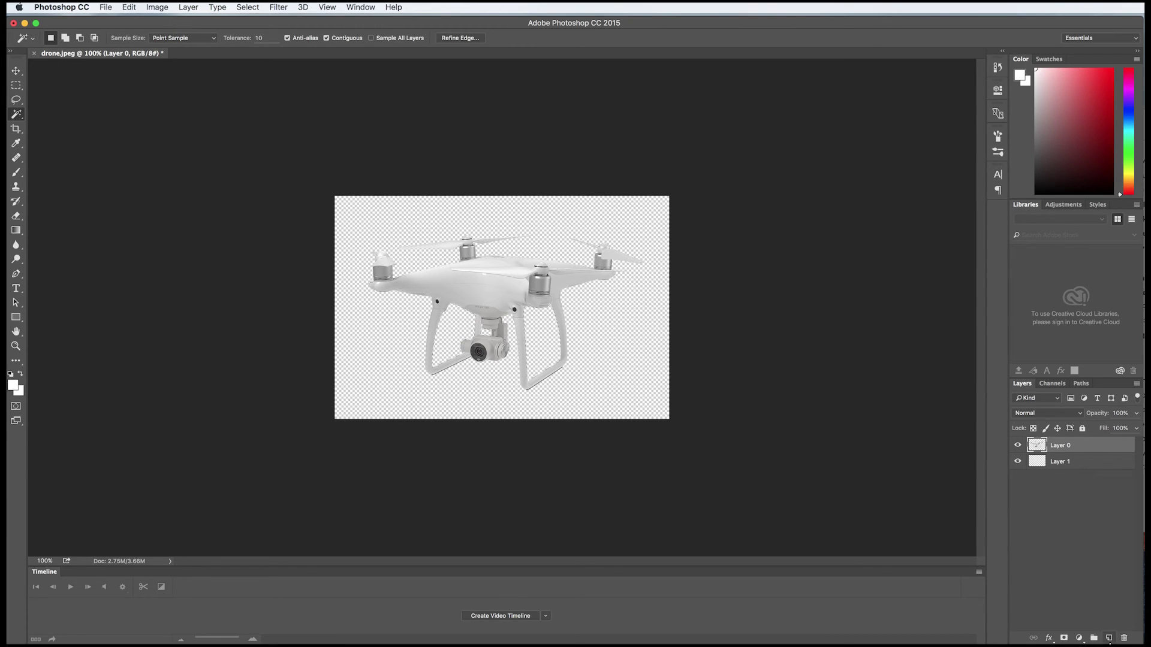
click(1110, 639)
drag(1078, 459, 1079, 444)
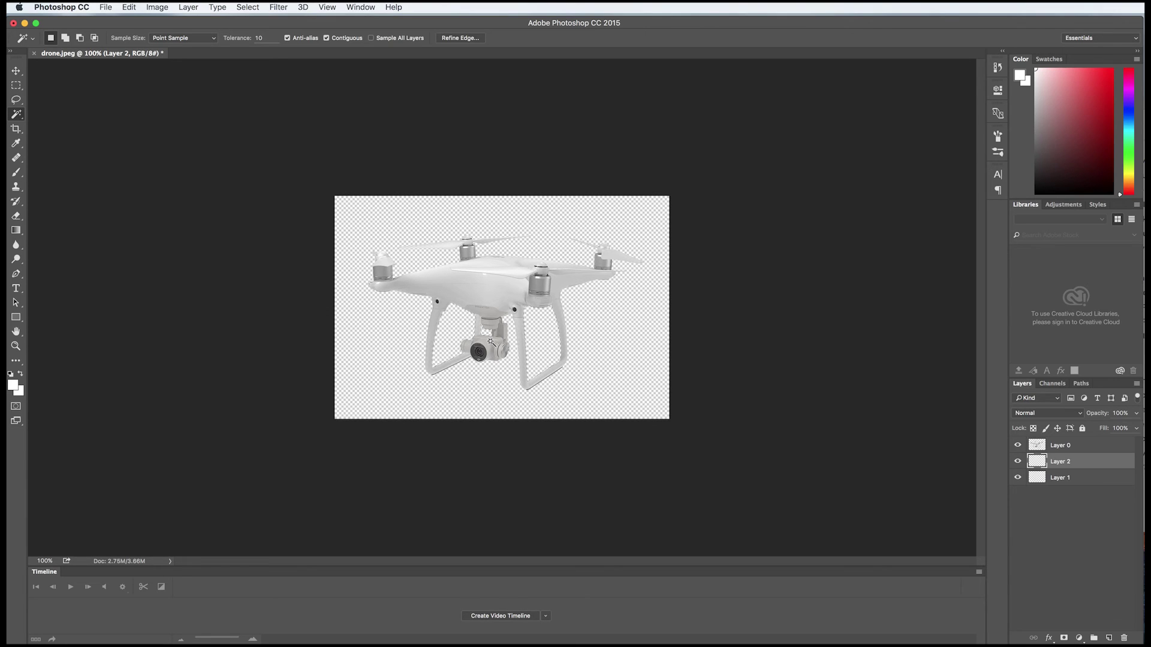
- Clear the leftover selection before filling Layer 2
key(super+d)
click(131, 8)
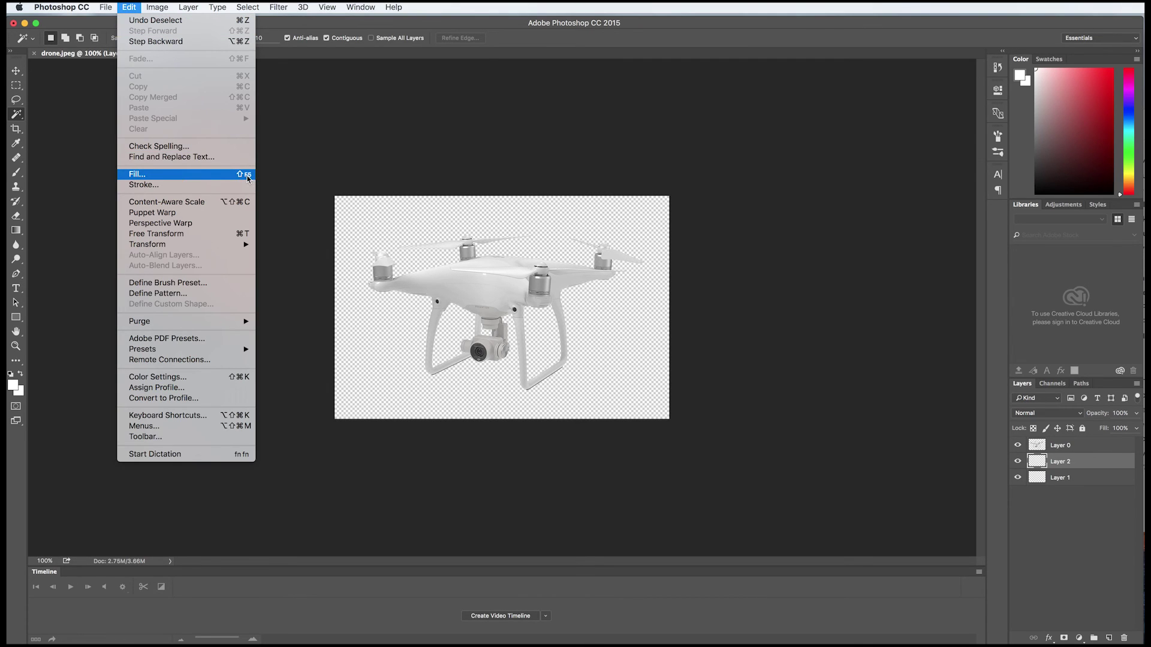
- Fill Layer 2 with purple using Edit > Fill
click(184, 177)
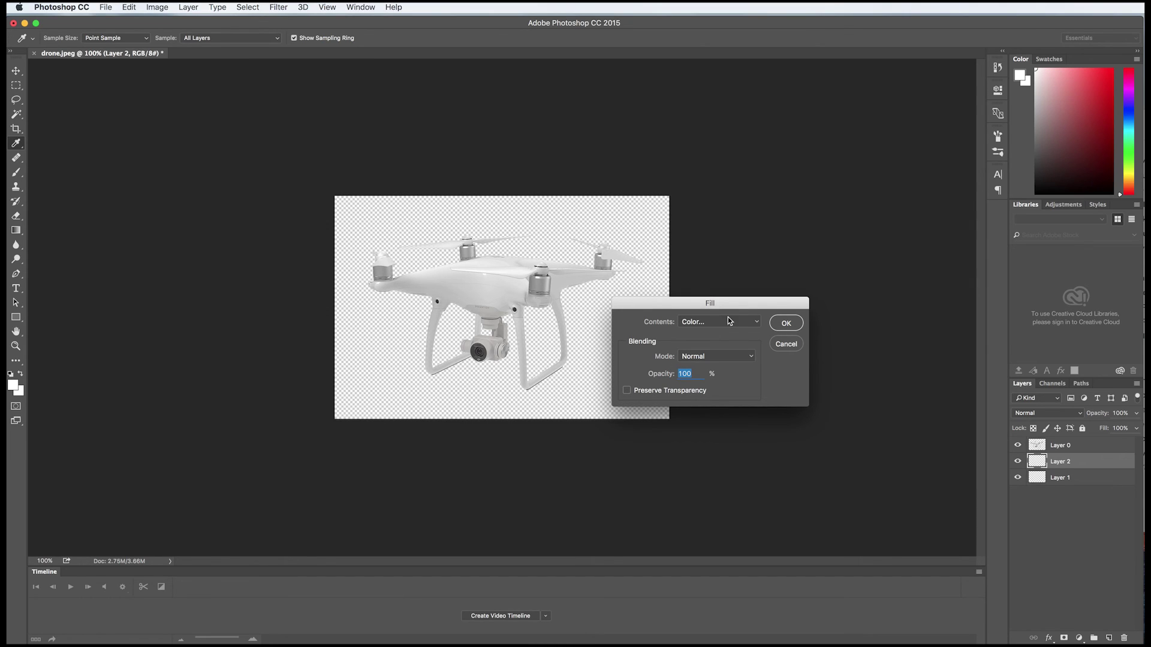
click(786, 324)
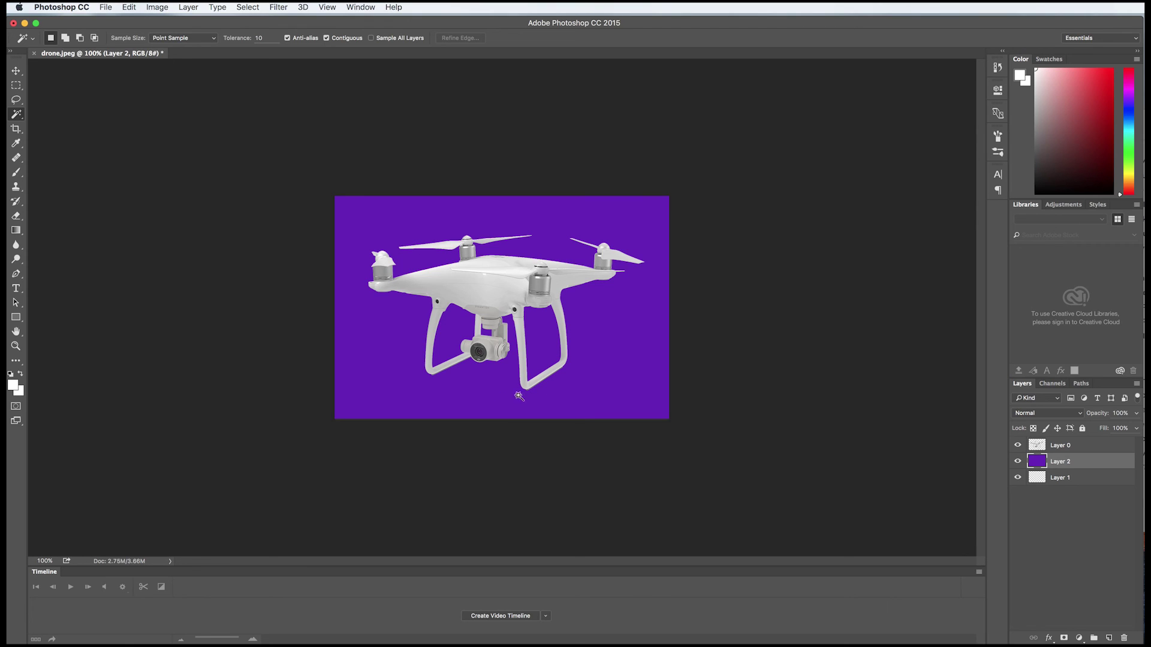
- Zoom in on the drone's legs to inspect the cut-out edges
click(16, 345)
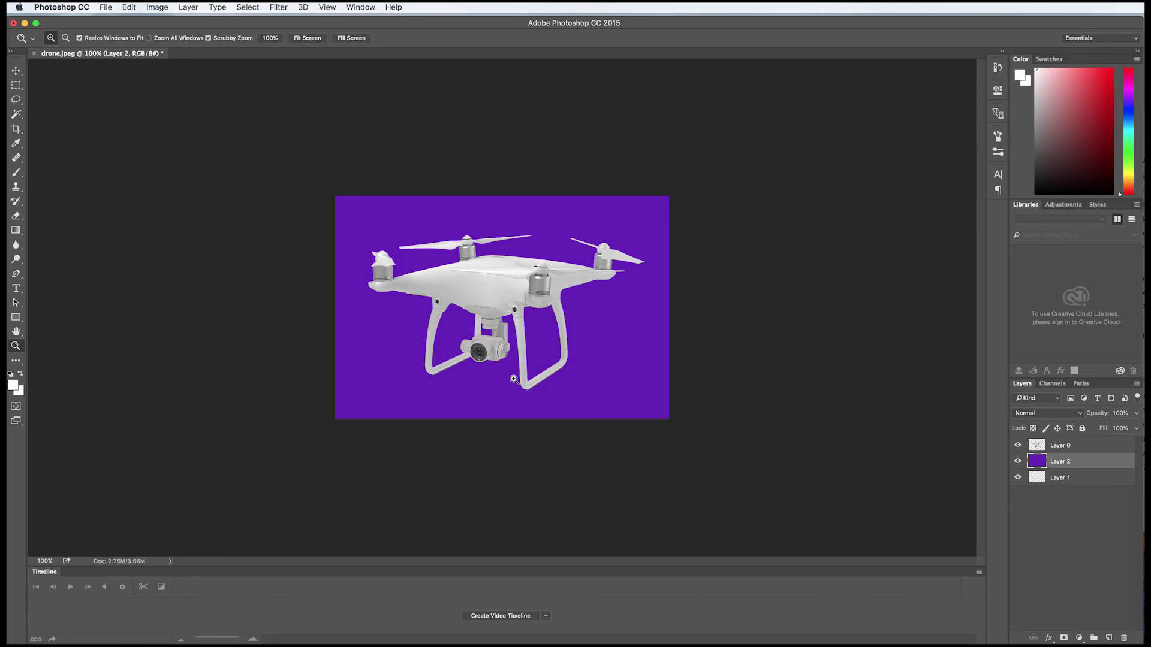
drag(514, 380, 552, 396)
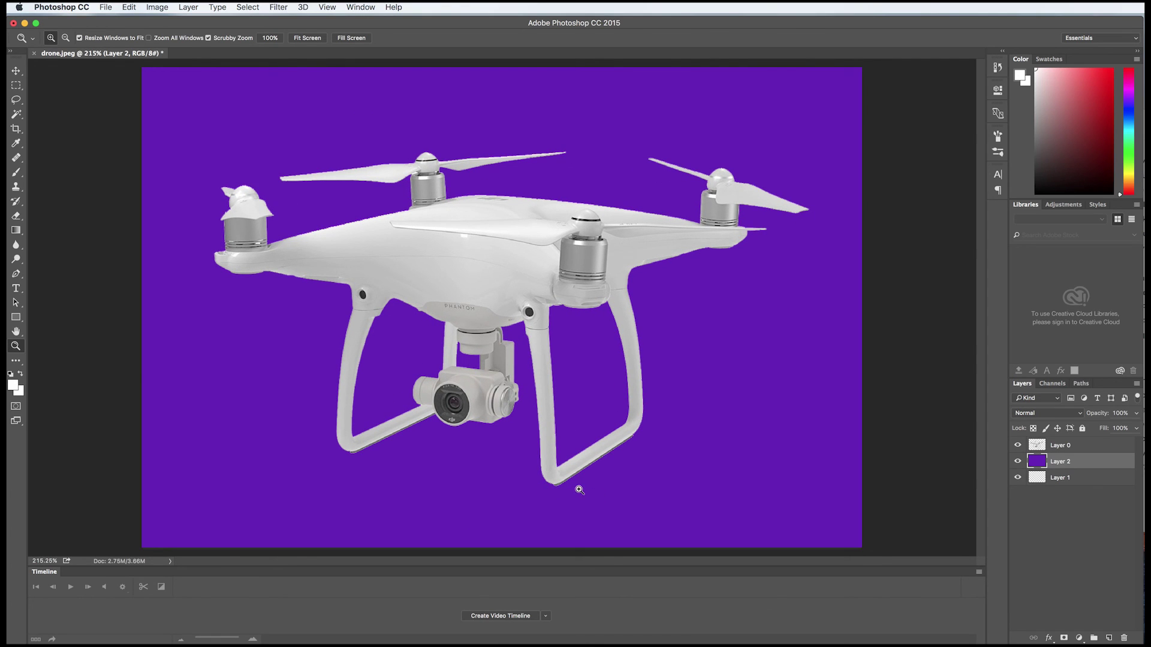
drag(567, 477, 580, 477)
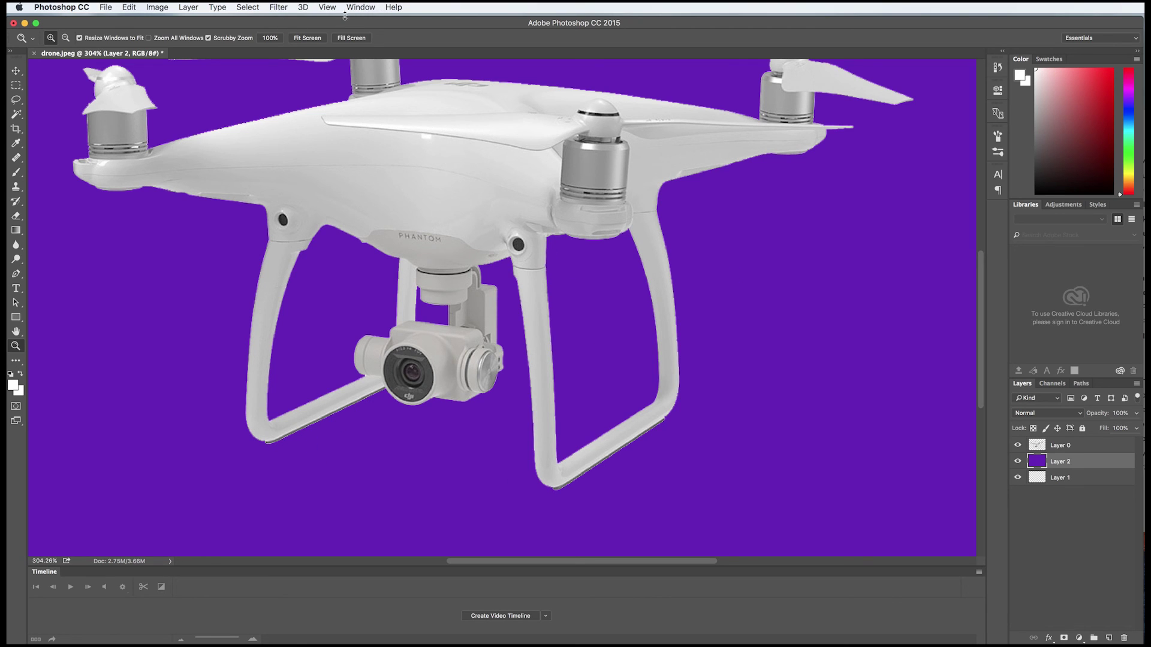
- Return the view to 100% and hide the purple Layer 2
click(328, 7)
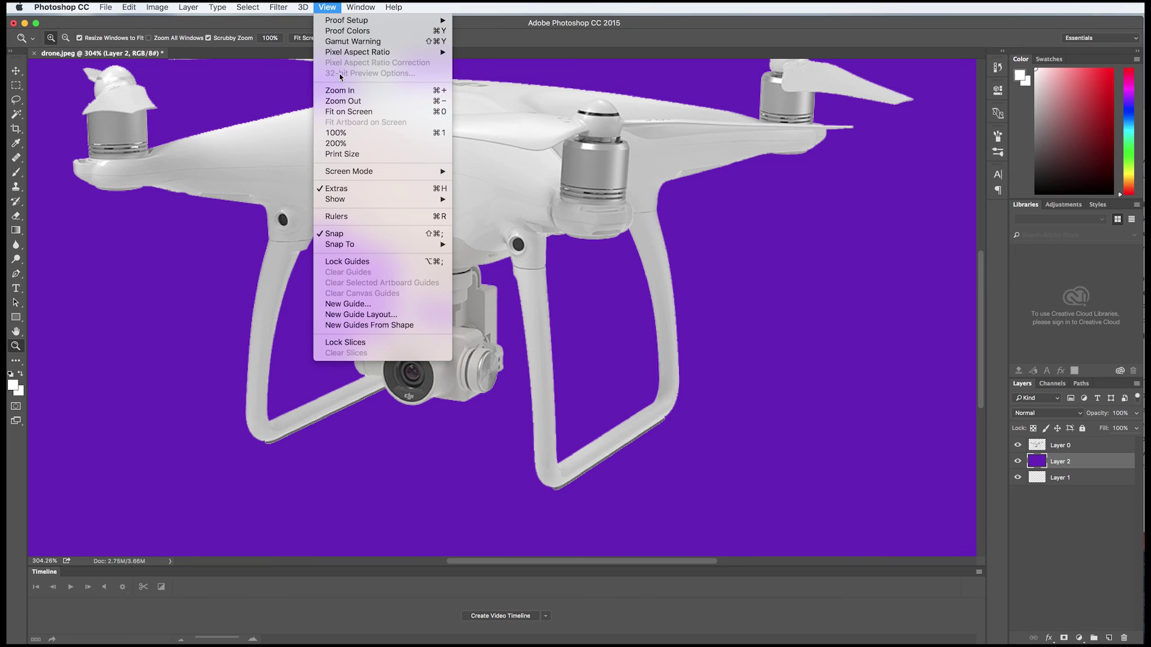
click(351, 138)
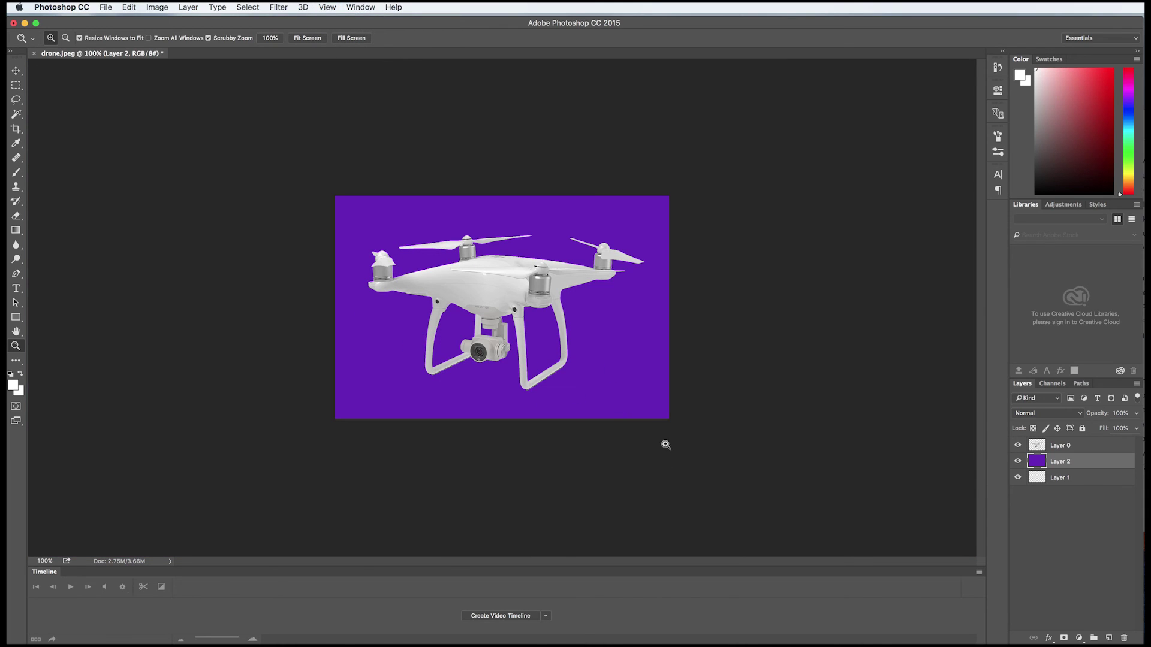
click(1018, 462)
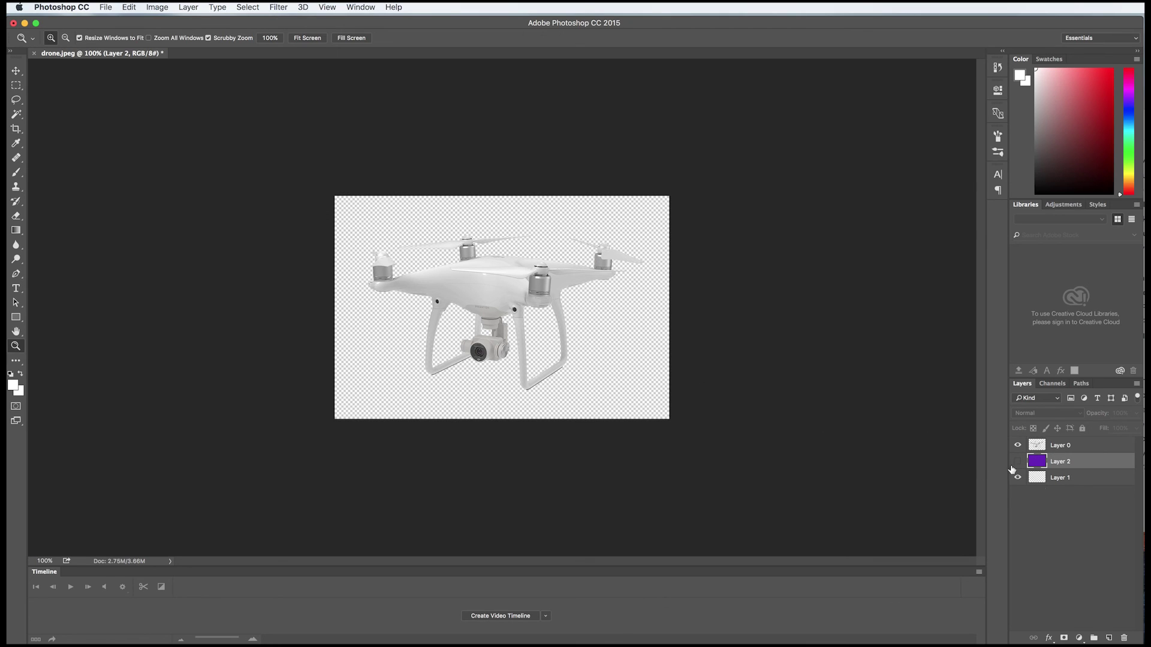
- Make Layer 2 visible again to restore the purple background
click(1017, 462)
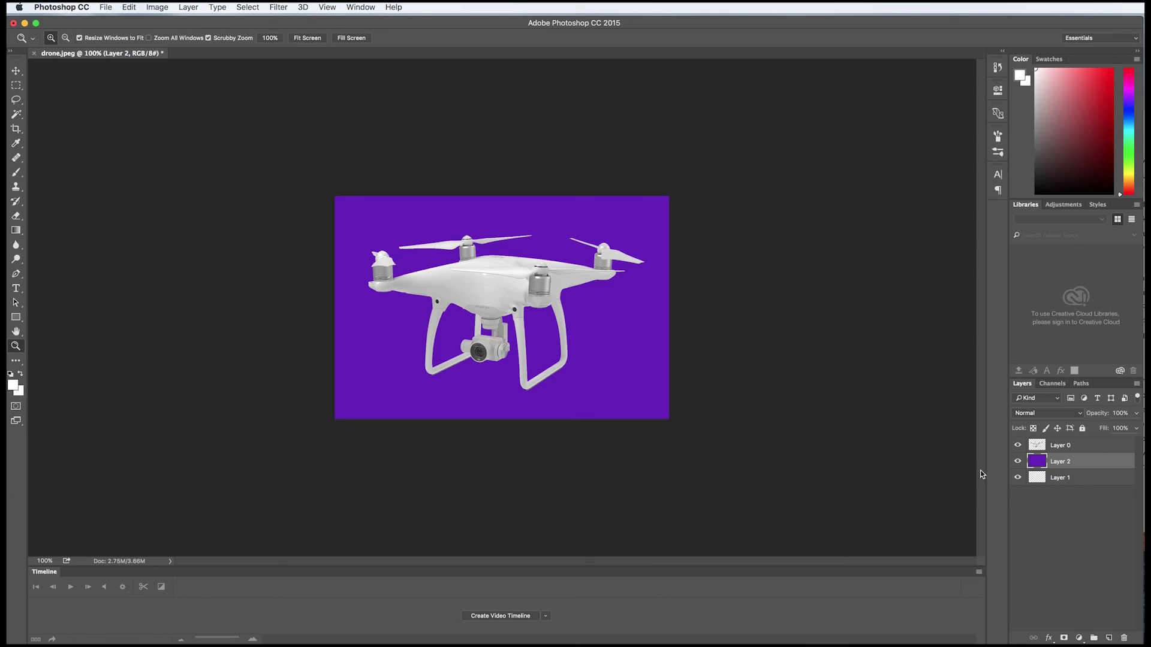